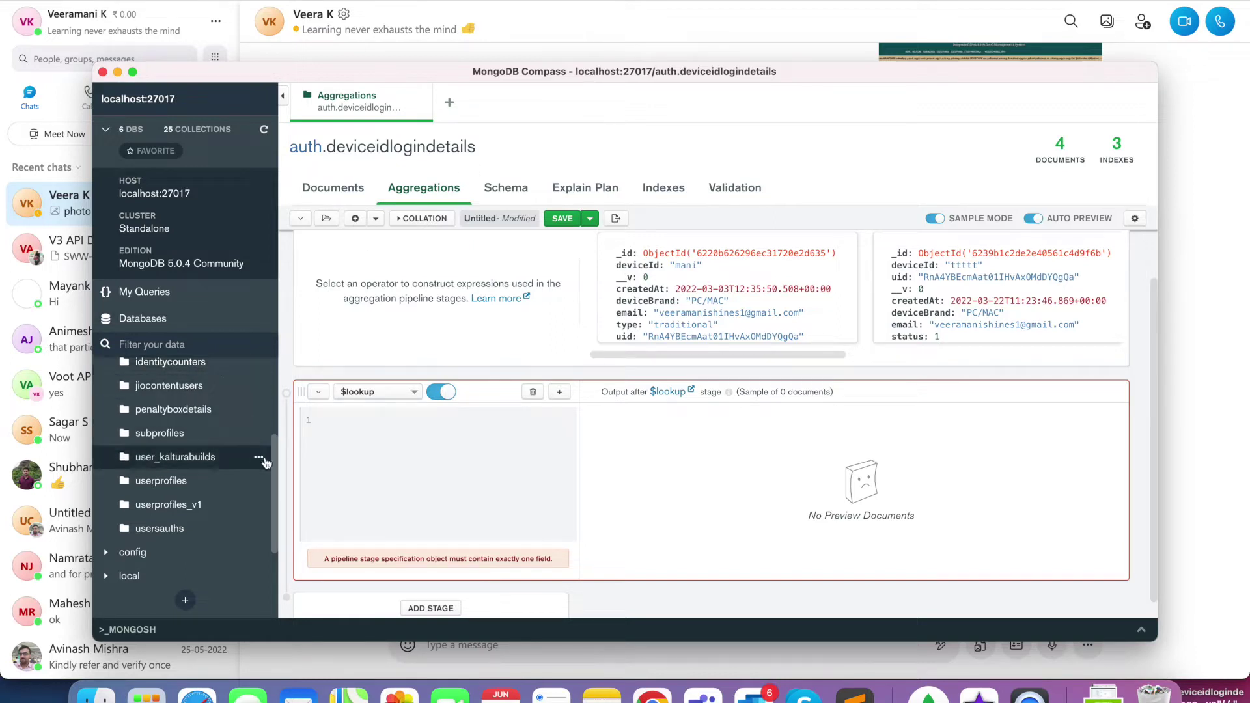
scroll(238, 410, up, 3)
scroll(276, 427, up, 2)
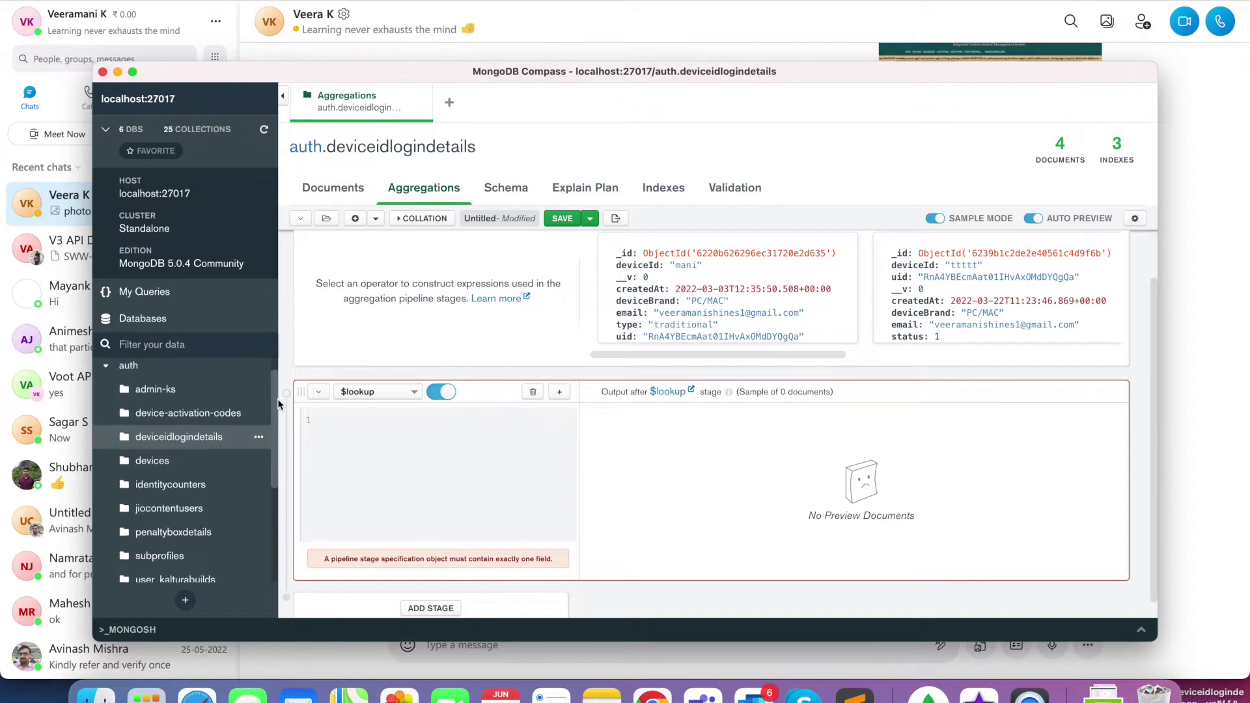
- Reopen the deviceidlogindetails collection and start a fresh aggregation pipeline
double_click(179, 431)
scroll(274, 421, up, 1)
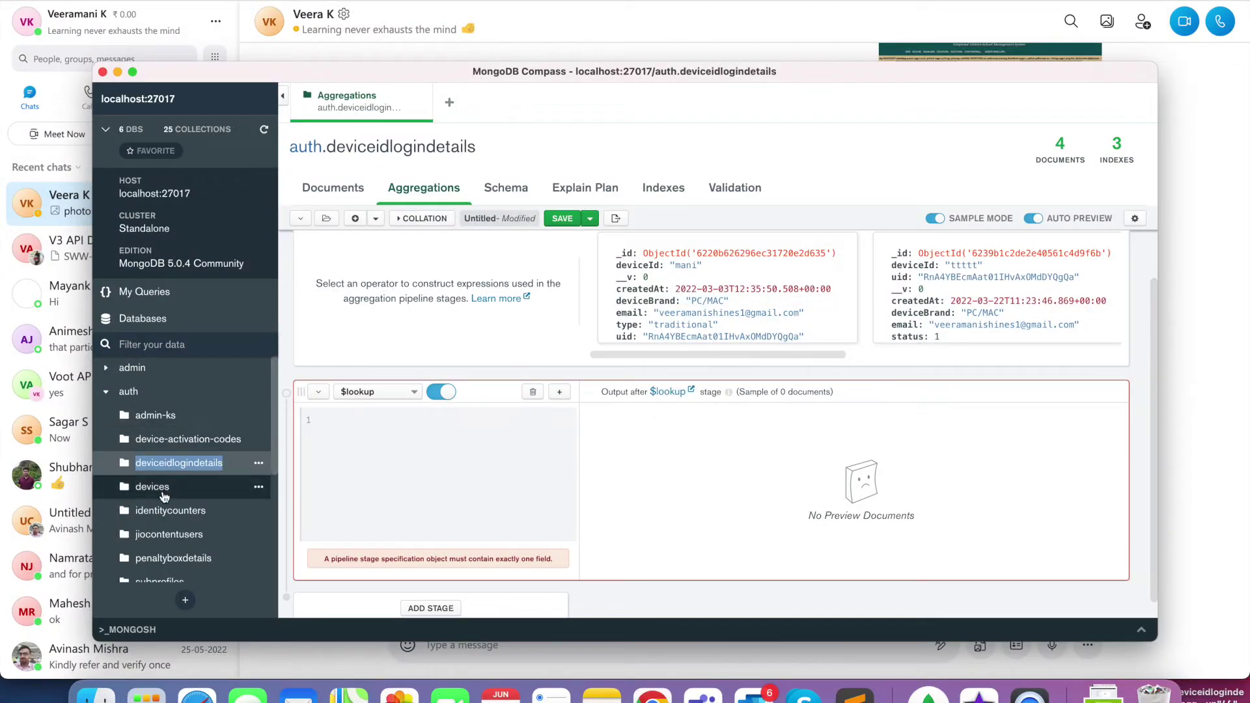
click(152, 487)
click(179, 463)
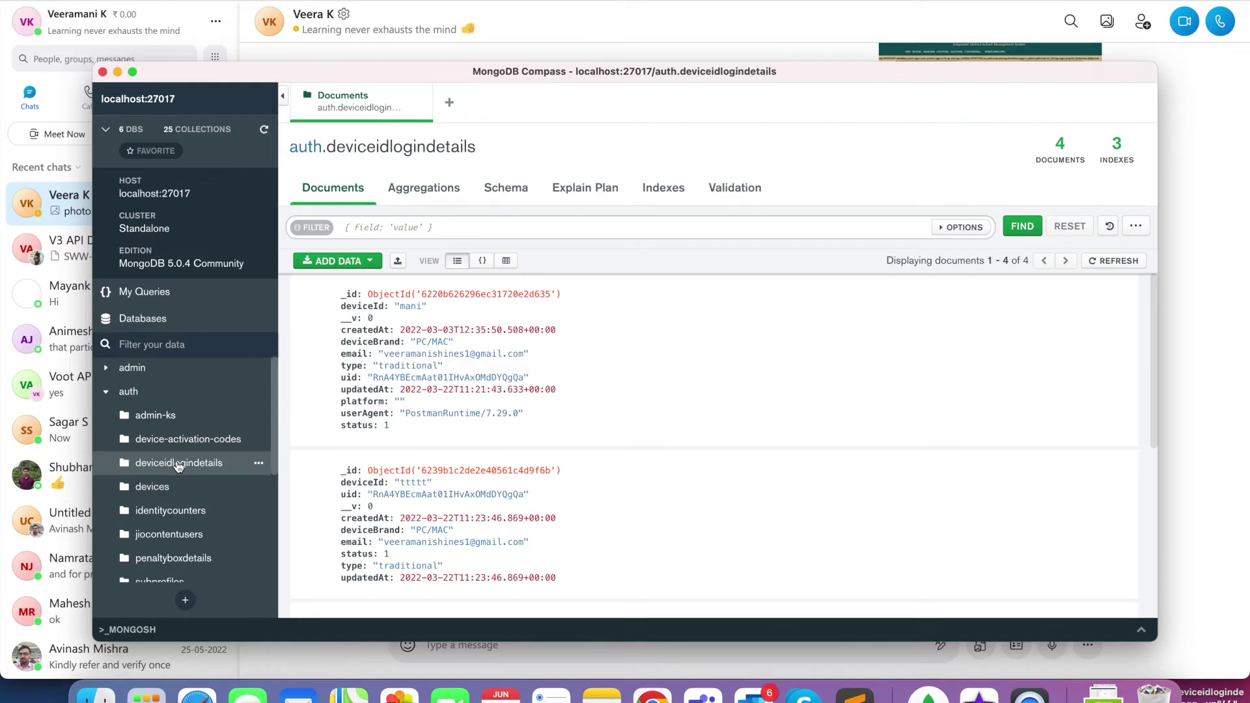
click(423, 188)
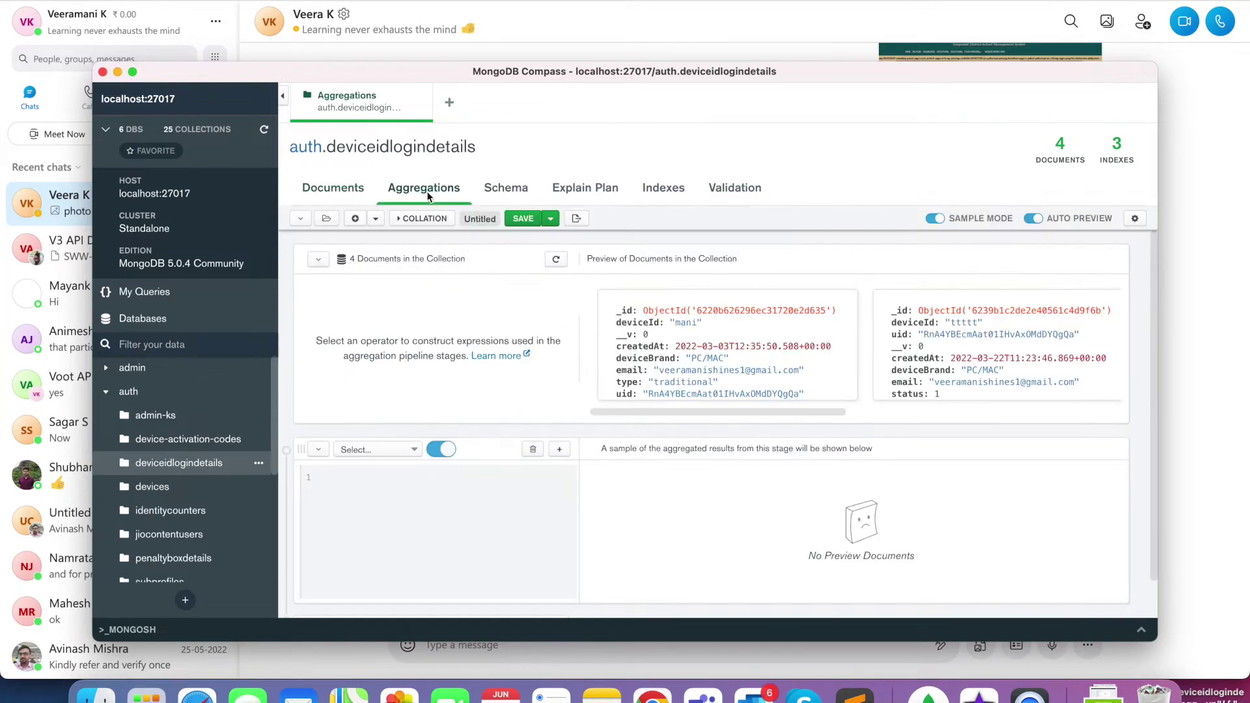
- Choose $lookup as the operator of the first pipeline stage
click(380, 449)
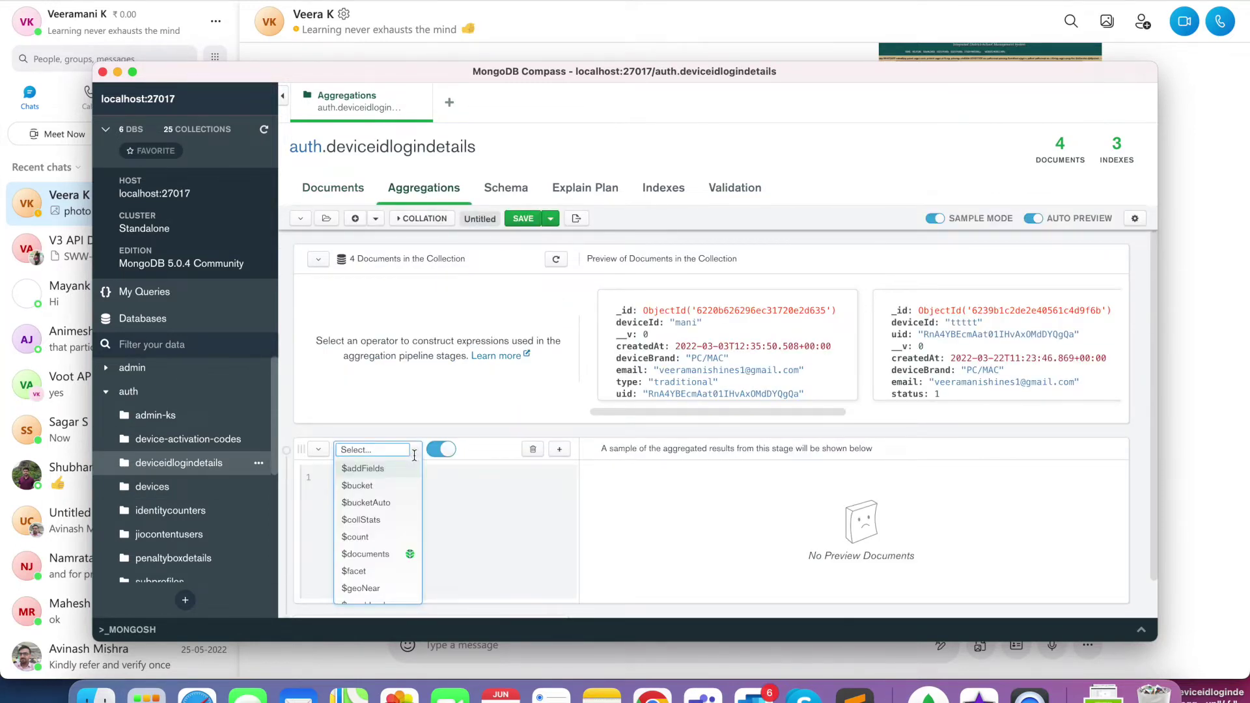
text(loo)
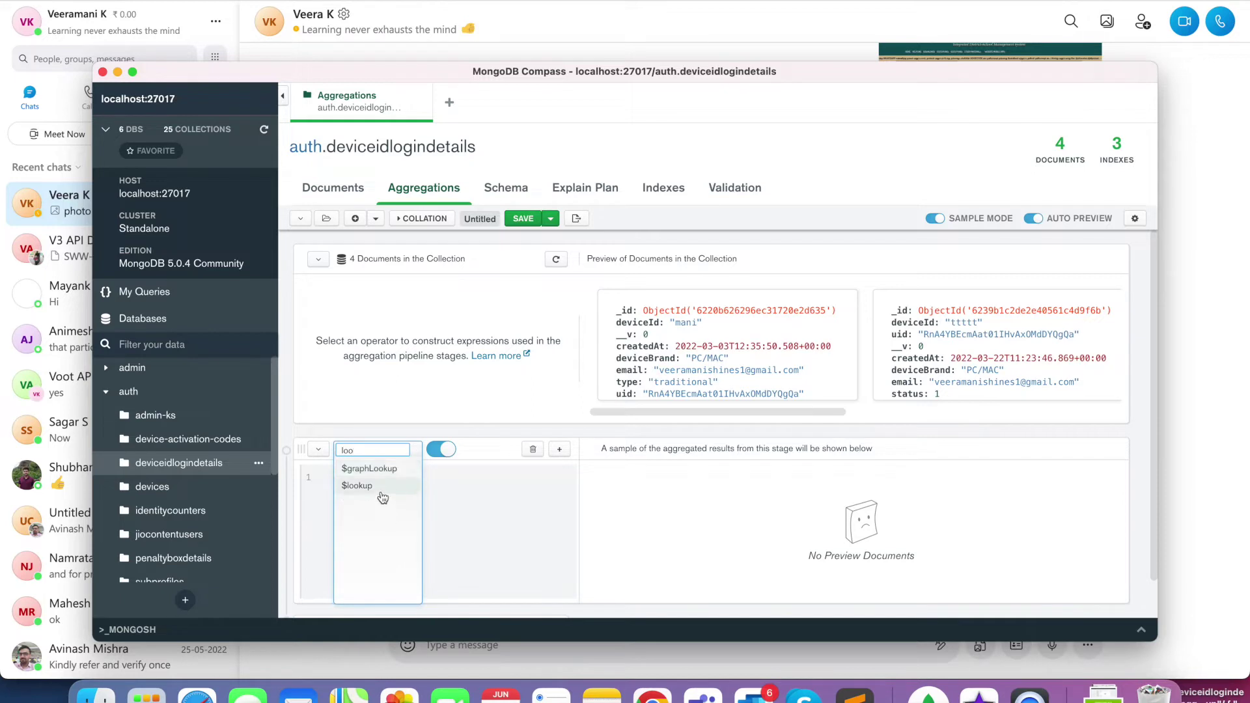
click(364, 486)
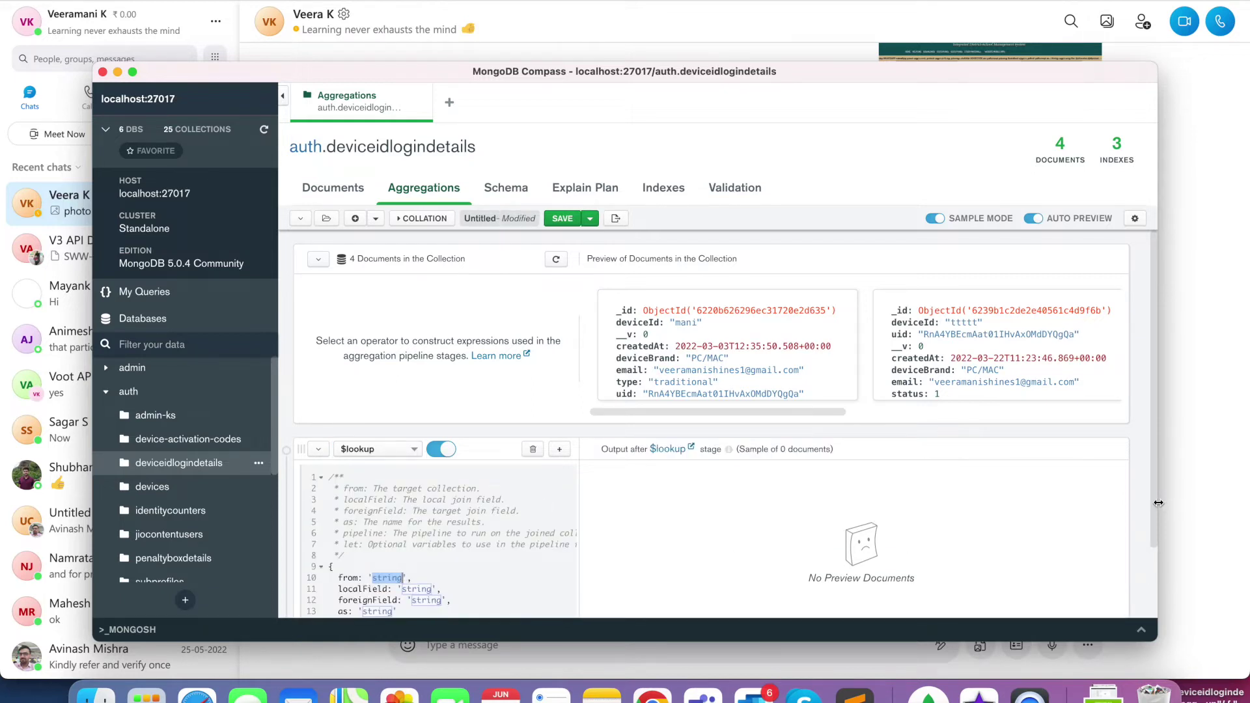
drag(1154, 525, 1157, 586)
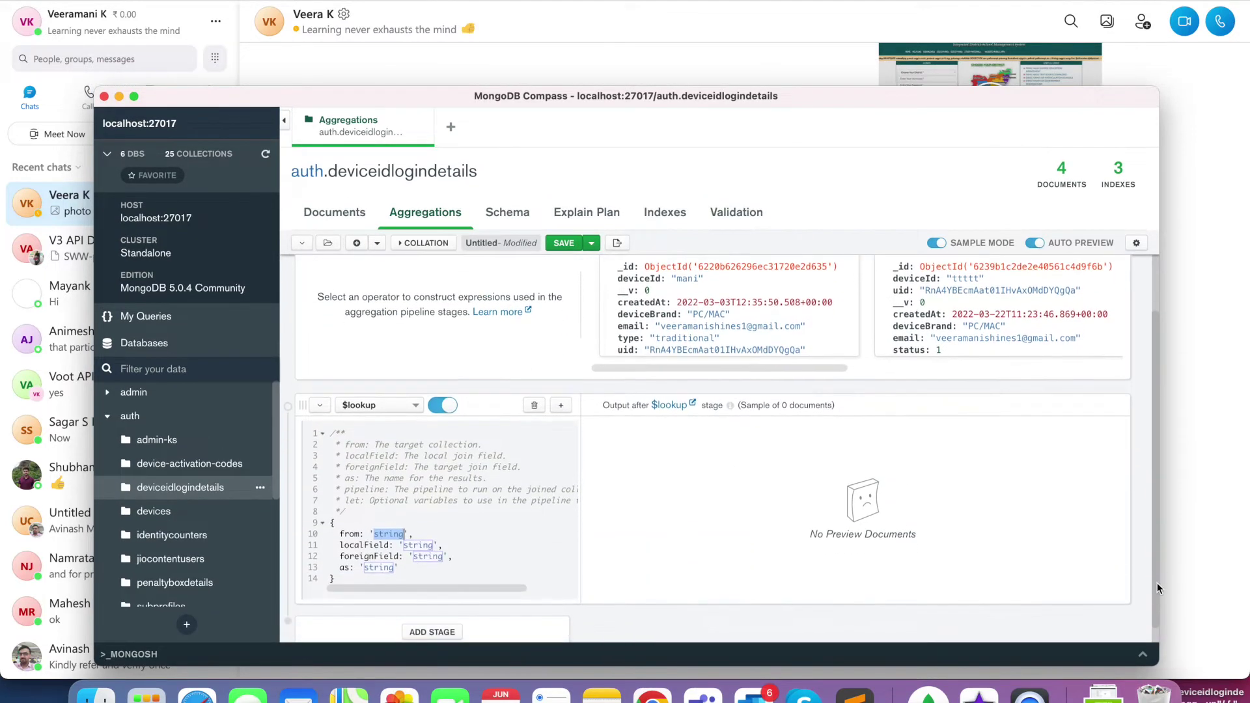
- Set the $lookup localField and foreignField to 'uid' and the as output to 'results'
double_click(418, 544)
text(uid)
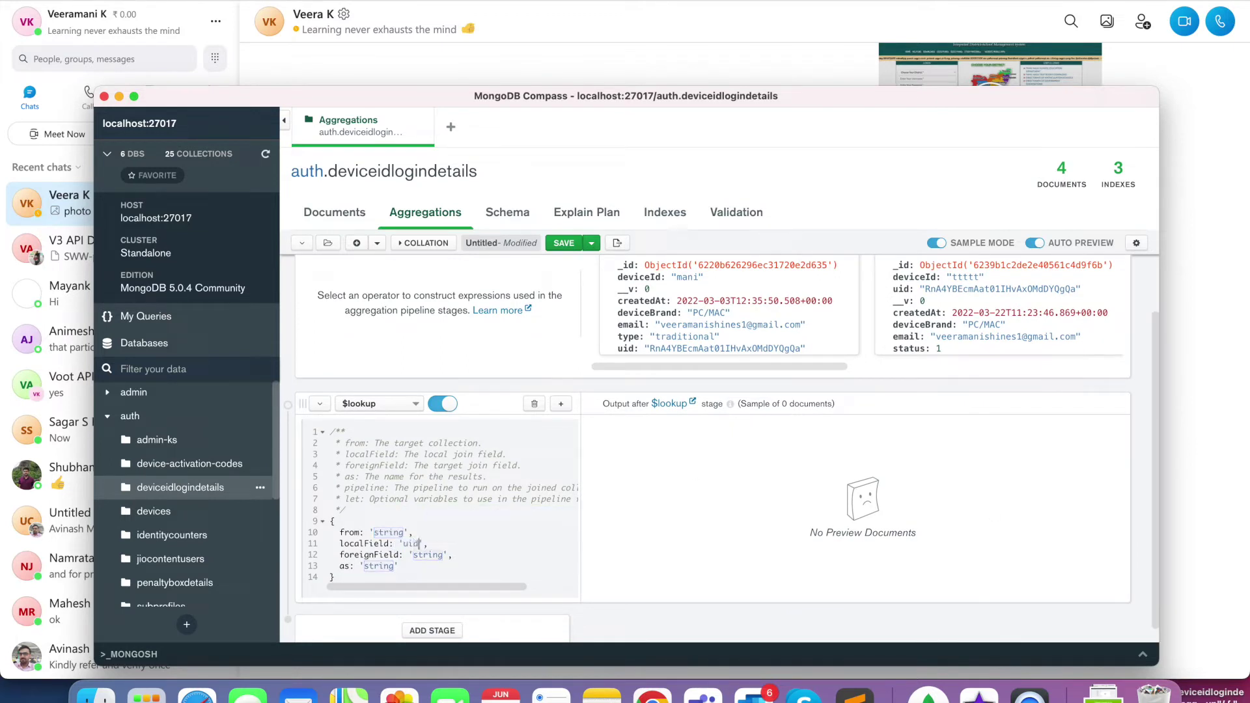
double_click(428, 556)
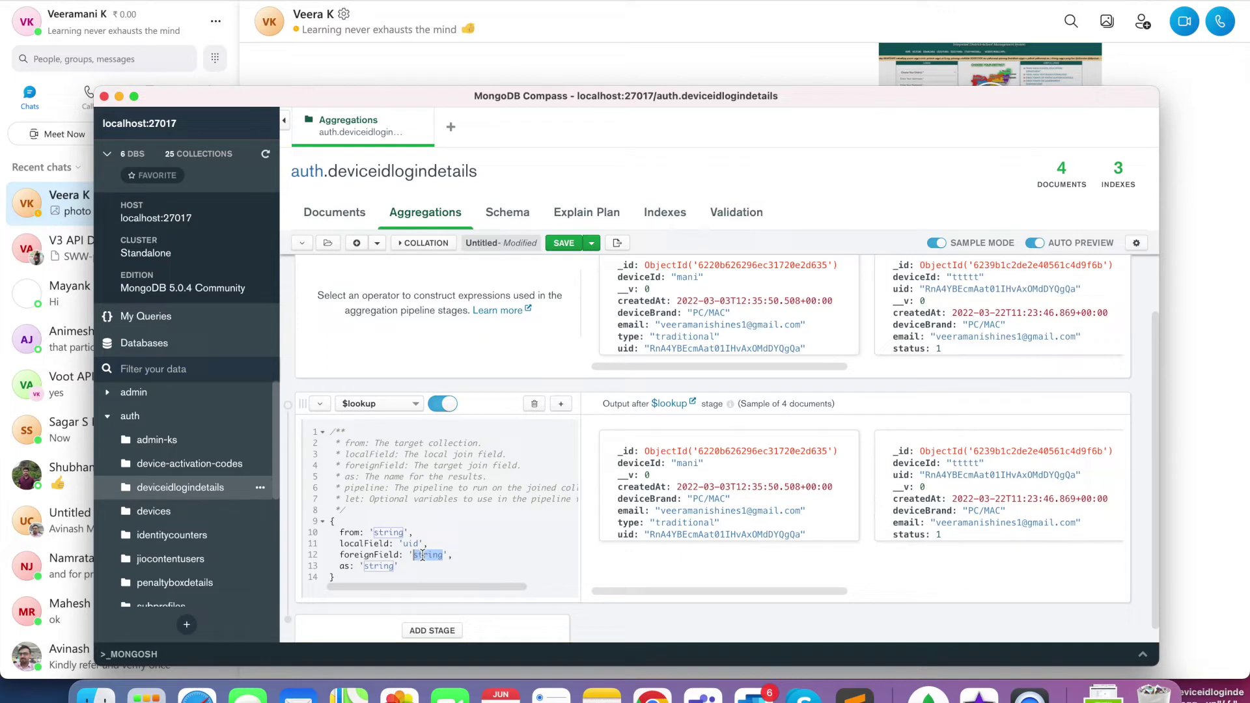
text(uid)
drag(440, 555, 333, 544)
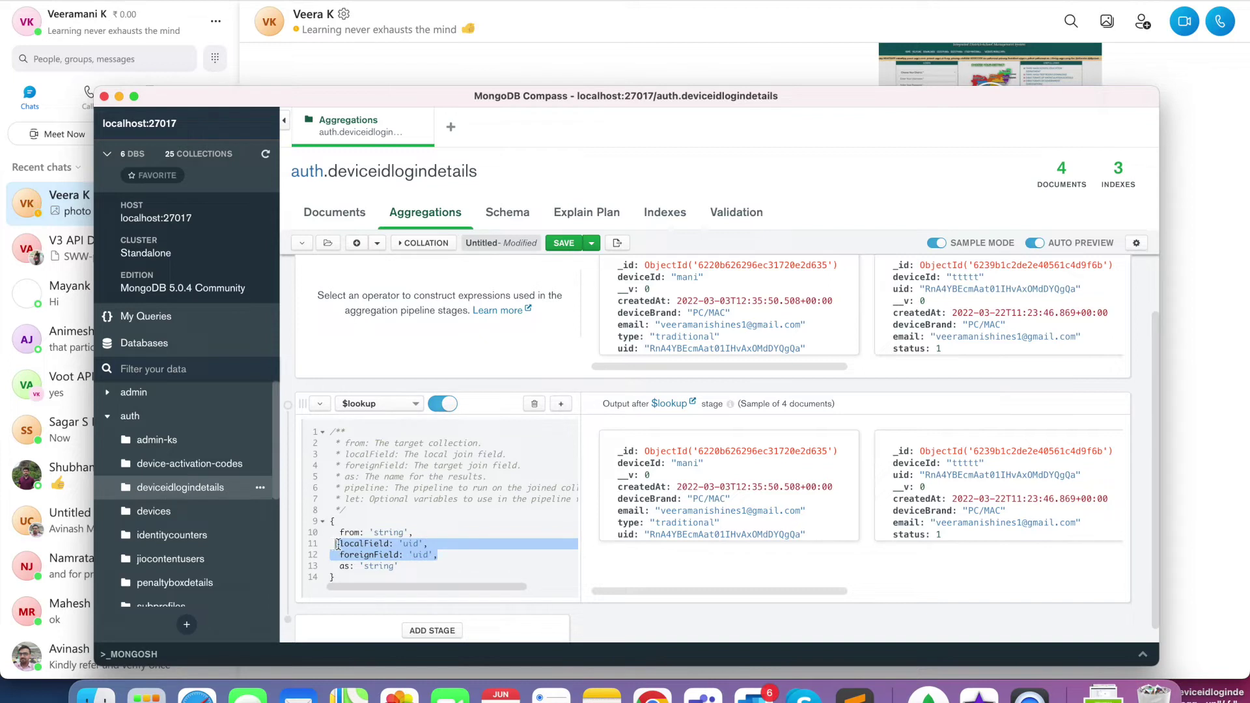
click(362, 544)
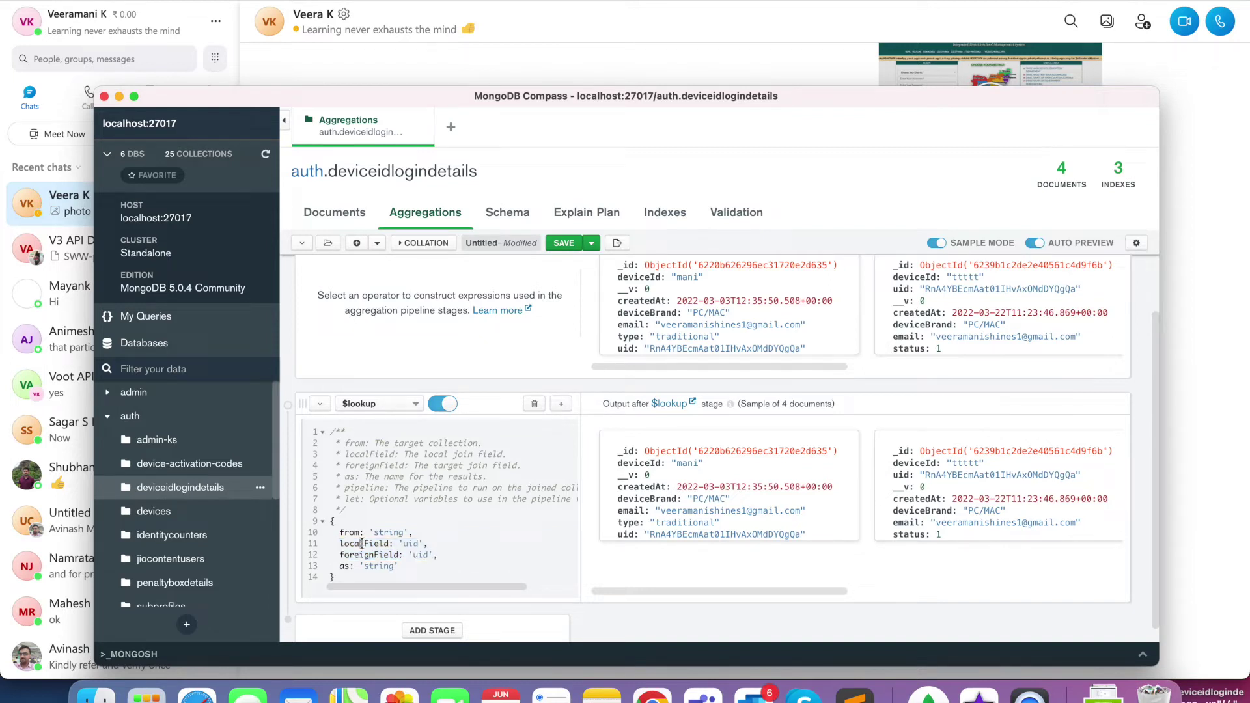
double_click(380, 566)
text(results)
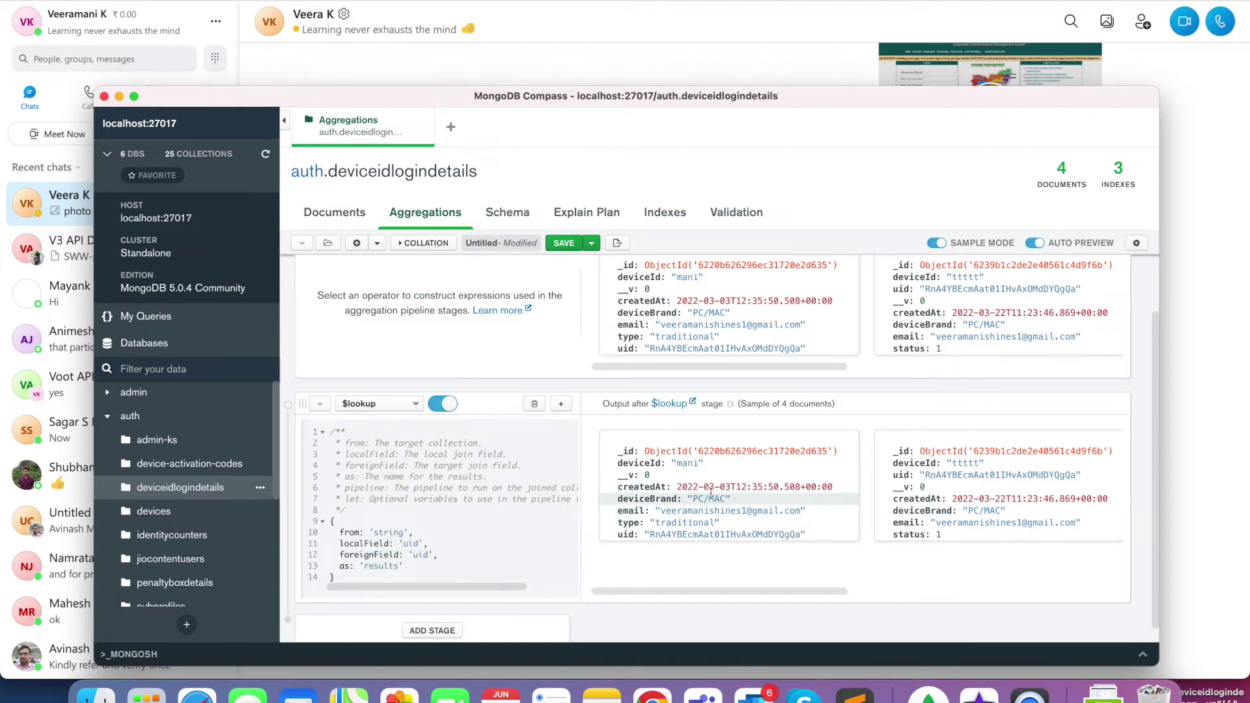
click(133, 96)
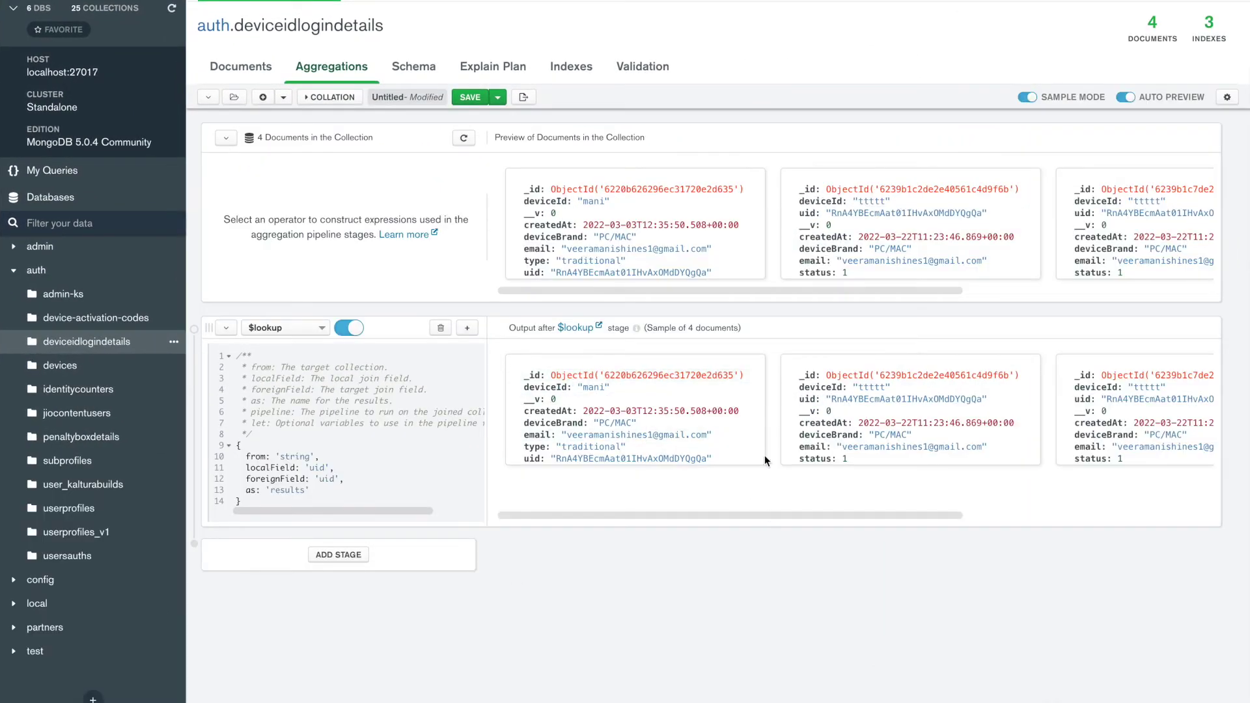
scroll(731, 450, down, 3)
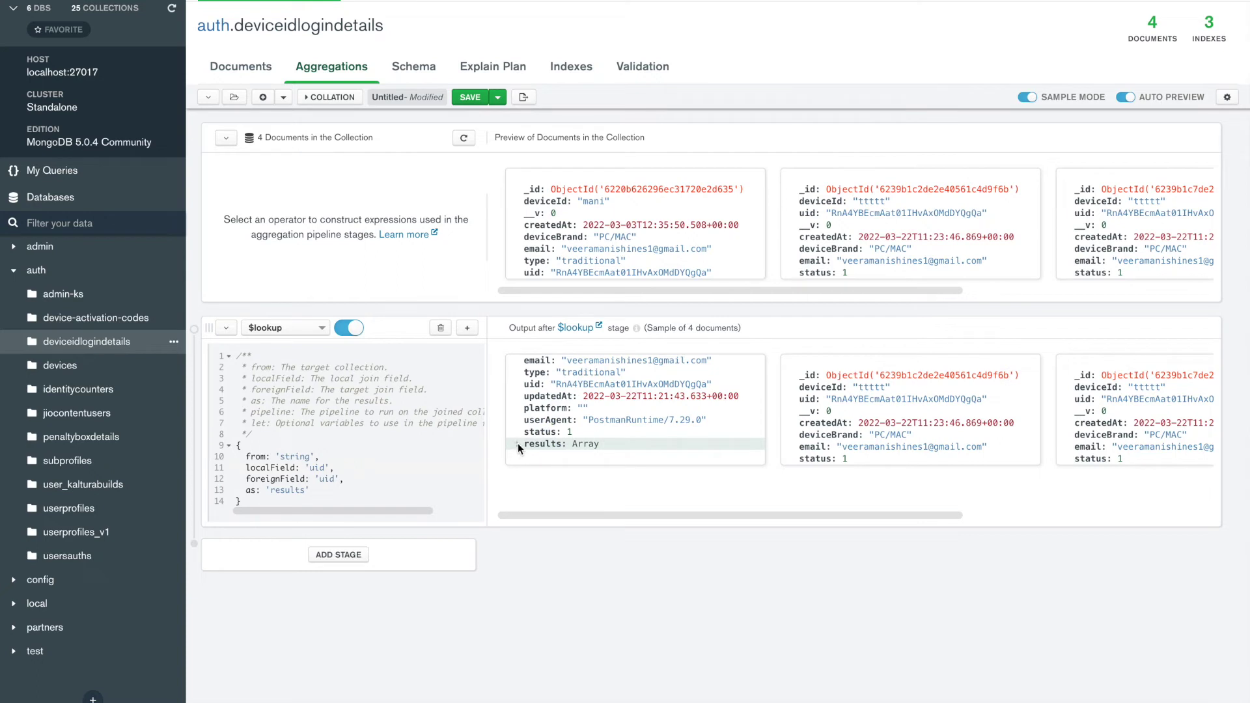
- Set the $lookup from collection to 'userprofiles_v1' and expand the first document's results array
double_click(296, 457)
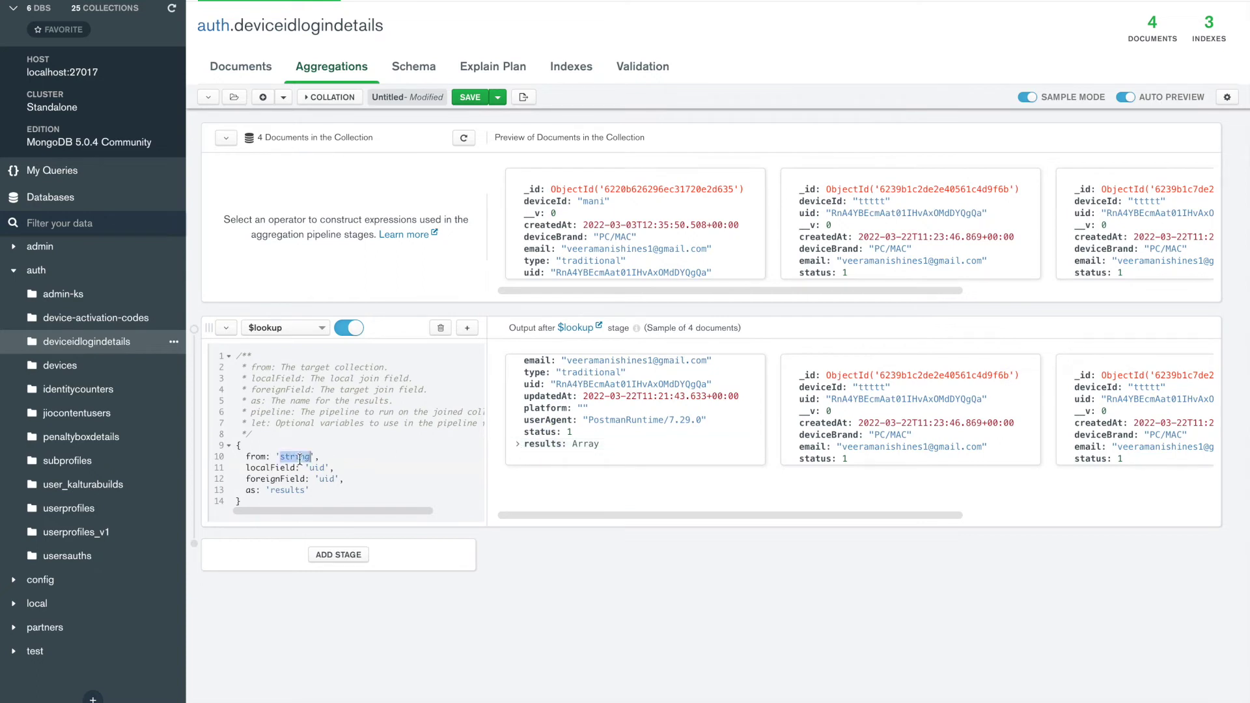
text(user)
text(profiles)
text(_)
text(v1)
mouse_move(766, 515)
mouse_down()
mouse_move(932, 518)
mouse_move(538, 514)
mouse_up()
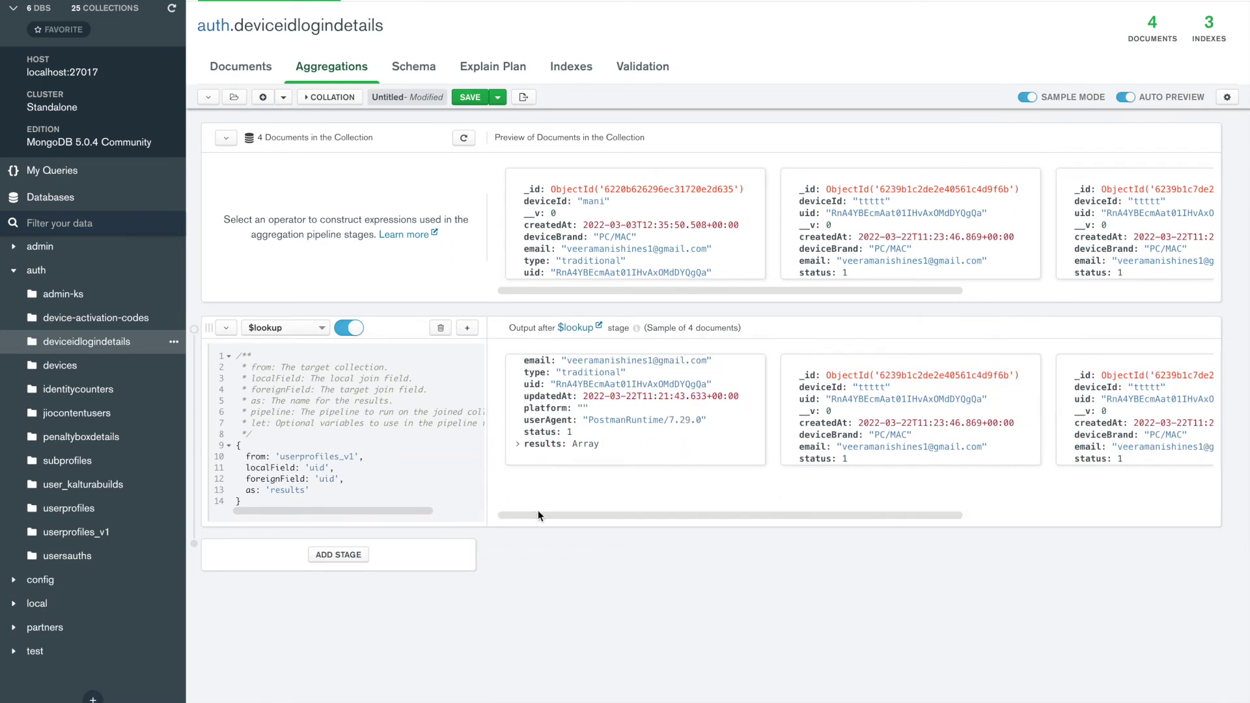
click(519, 445)
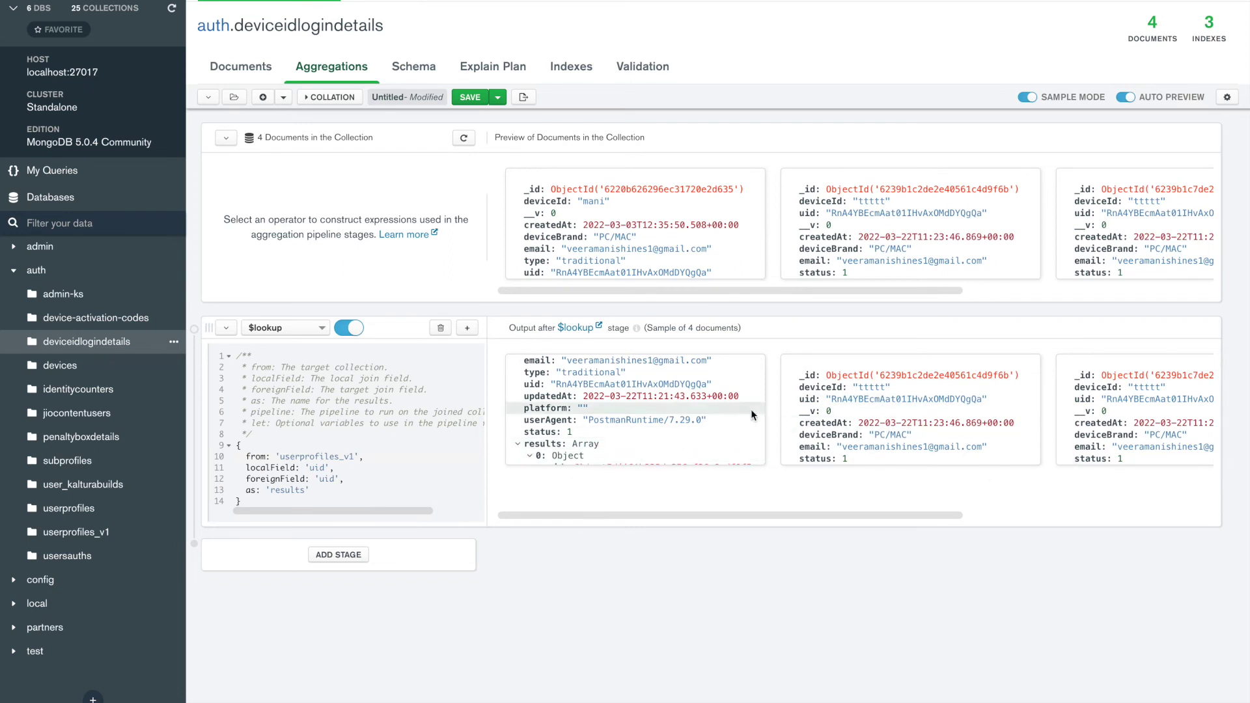
scroll(751, 429, down, 5)
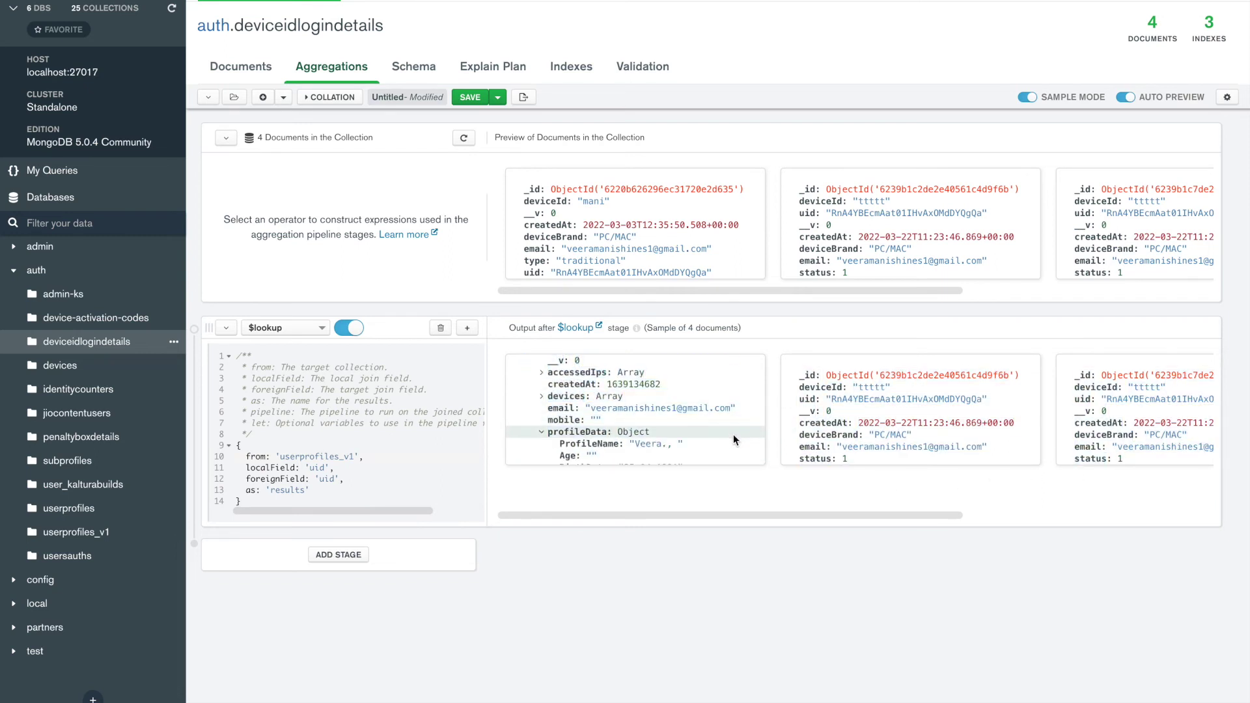
- Inspect the joined profile data, preferences and user details inside the results array
drag(718, 430, 710, 357)
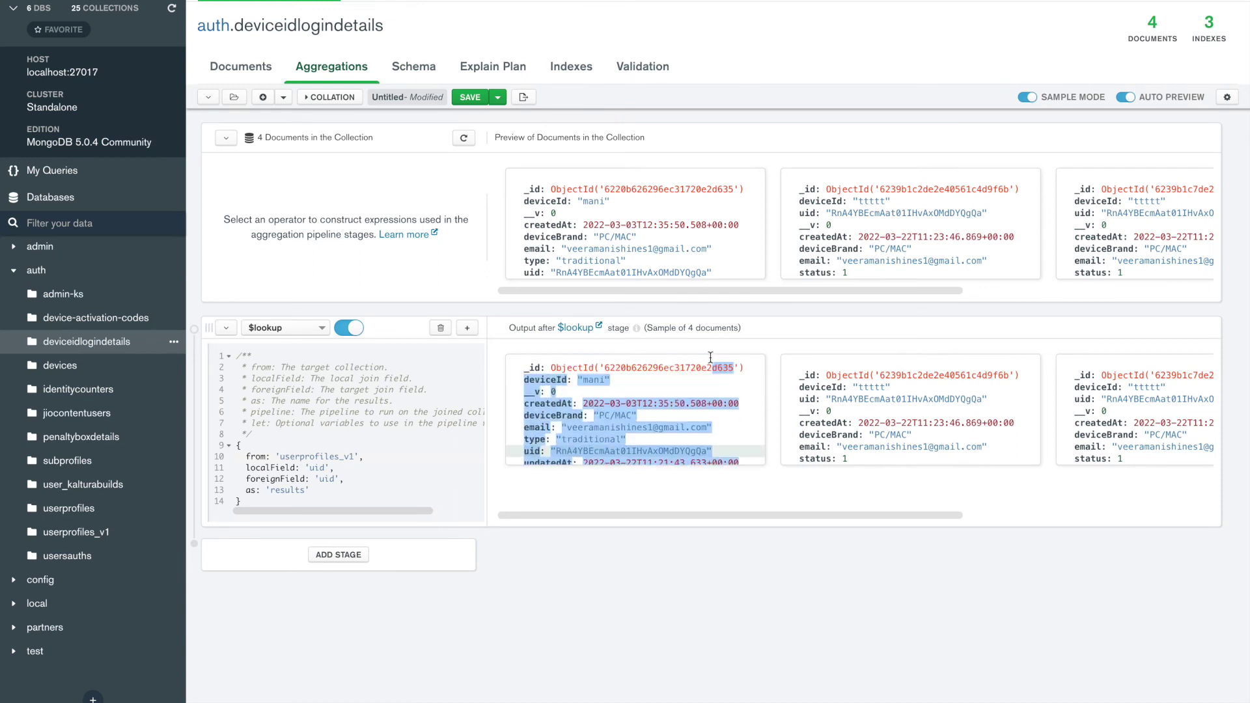
scroll(724, 439, down, 5)
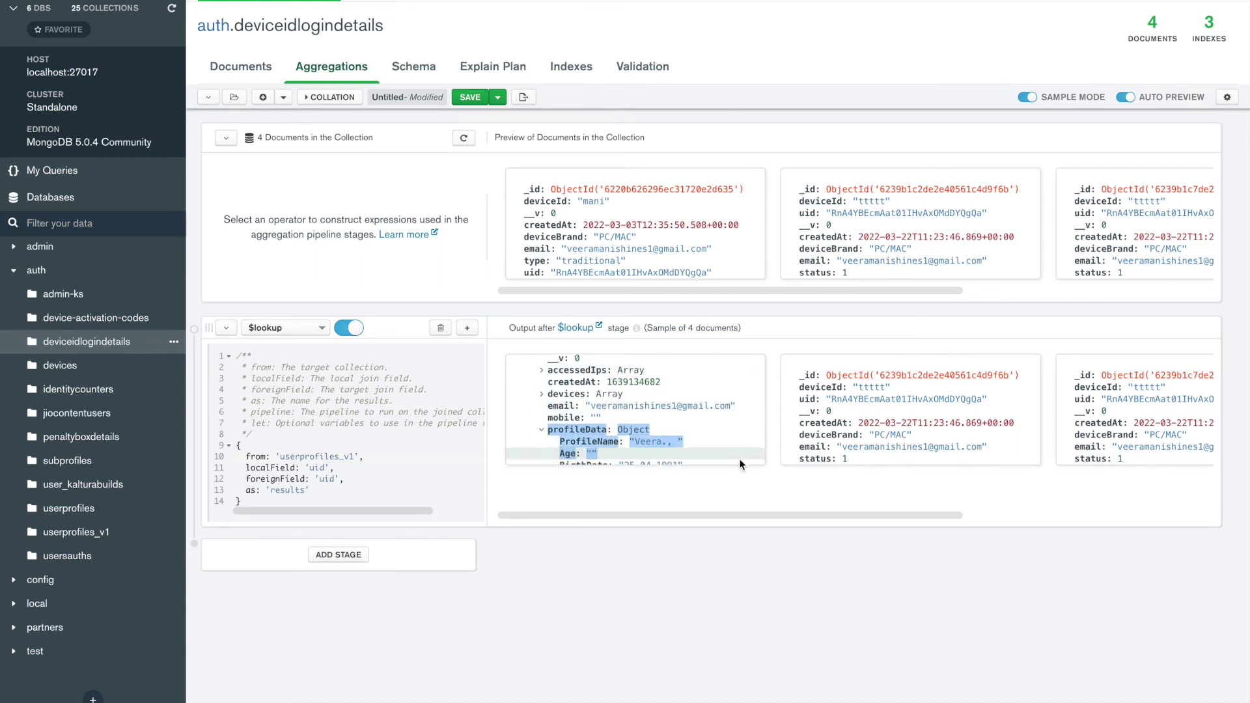
scroll(740, 464, down, 3)
click(723, 405)
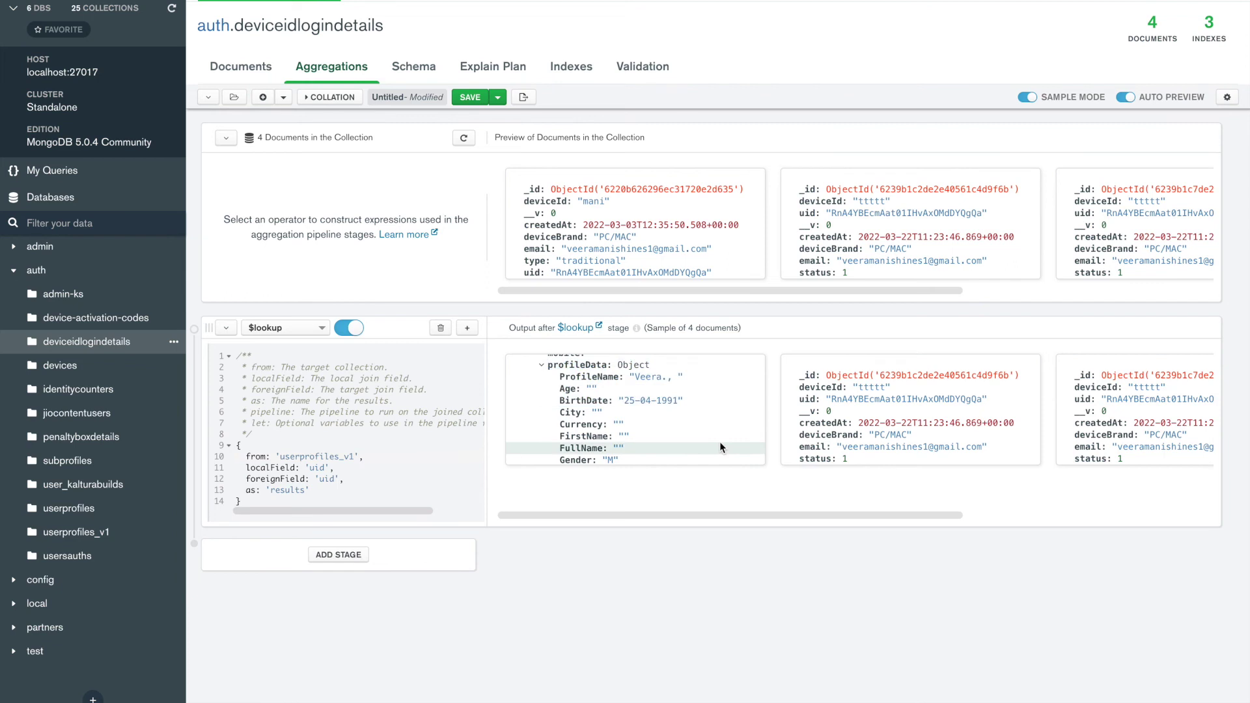
scroll(720, 445, down, 5)
scroll(722, 449, down, 3)
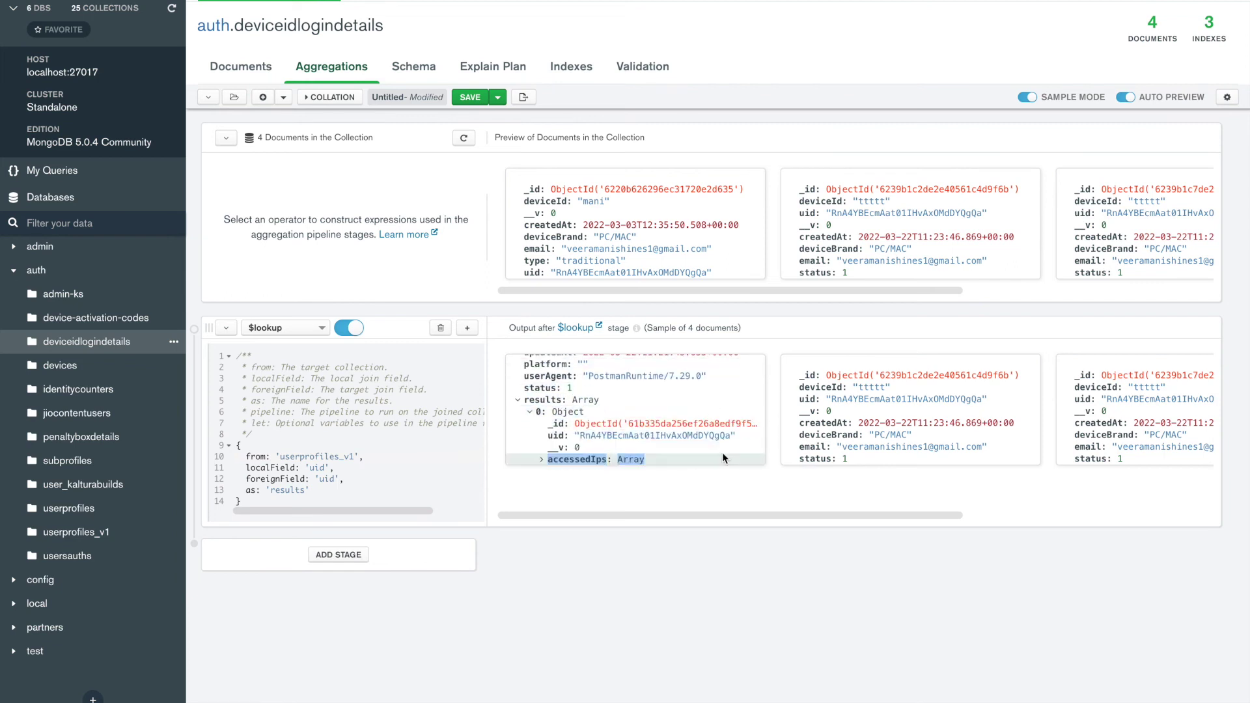
scroll(722, 453, down, 5)
drag(722, 453, 736, 478)
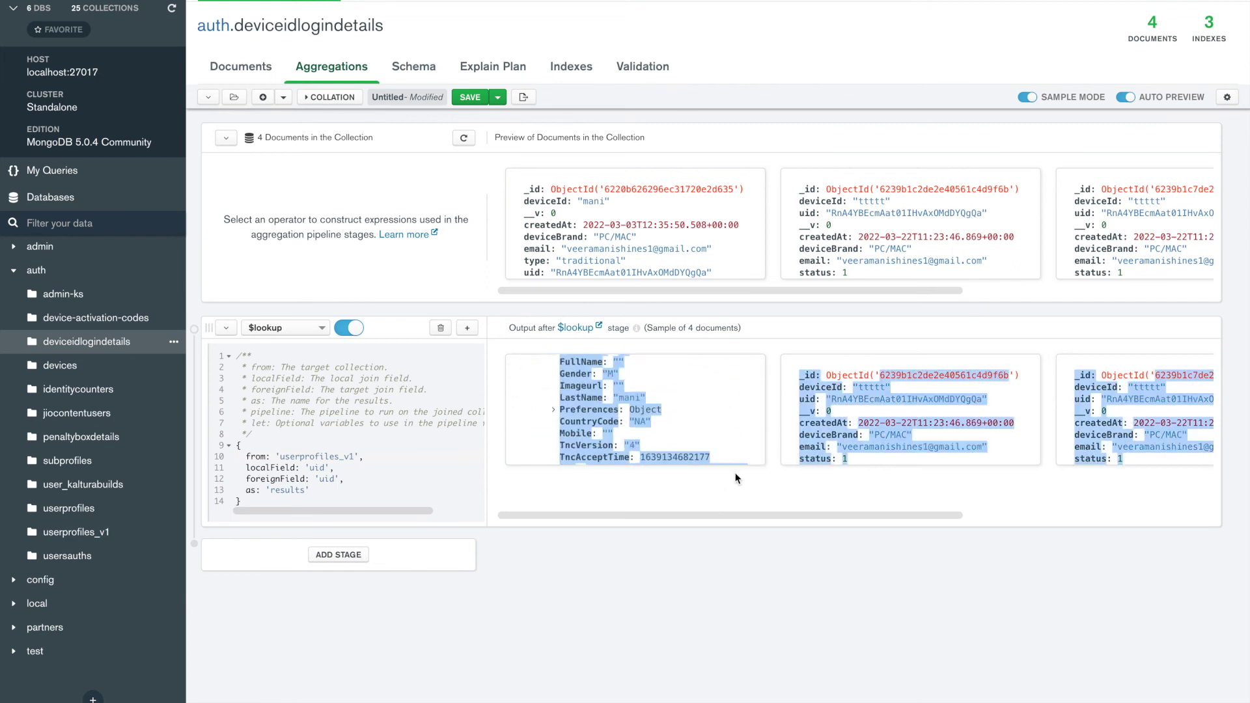
scroll(718, 430, down, 2)
click(719, 429)
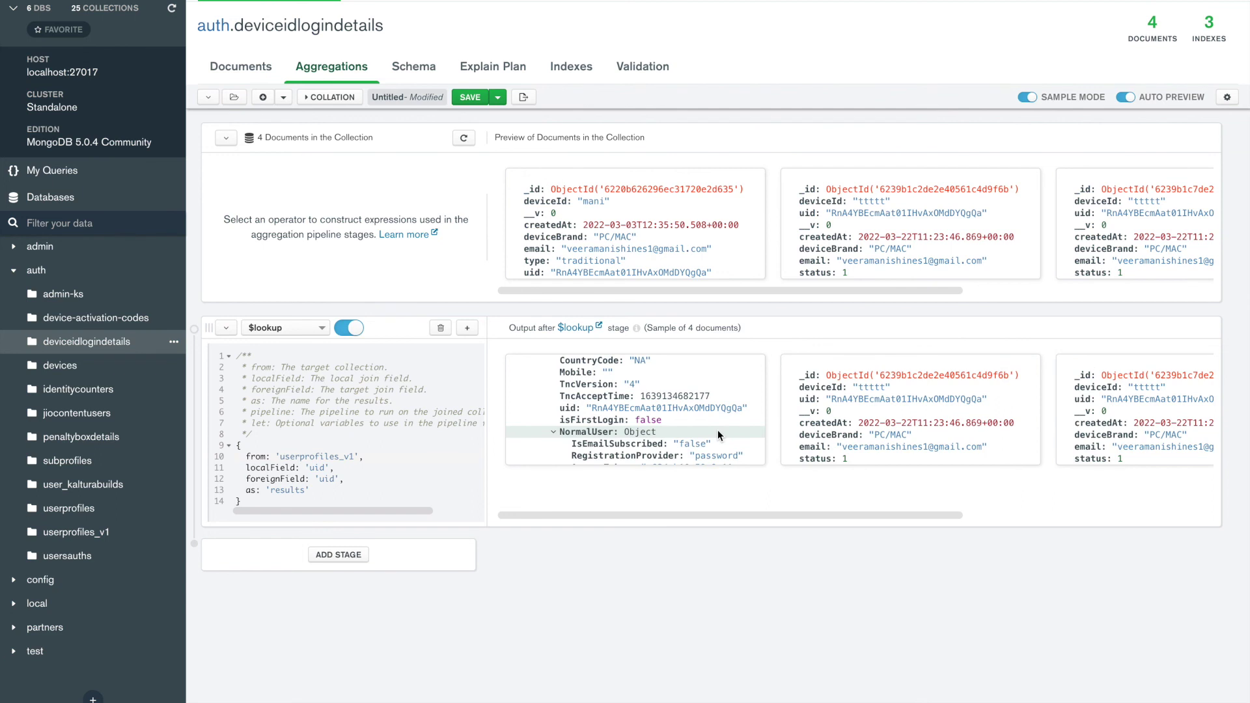
click(323, 328)
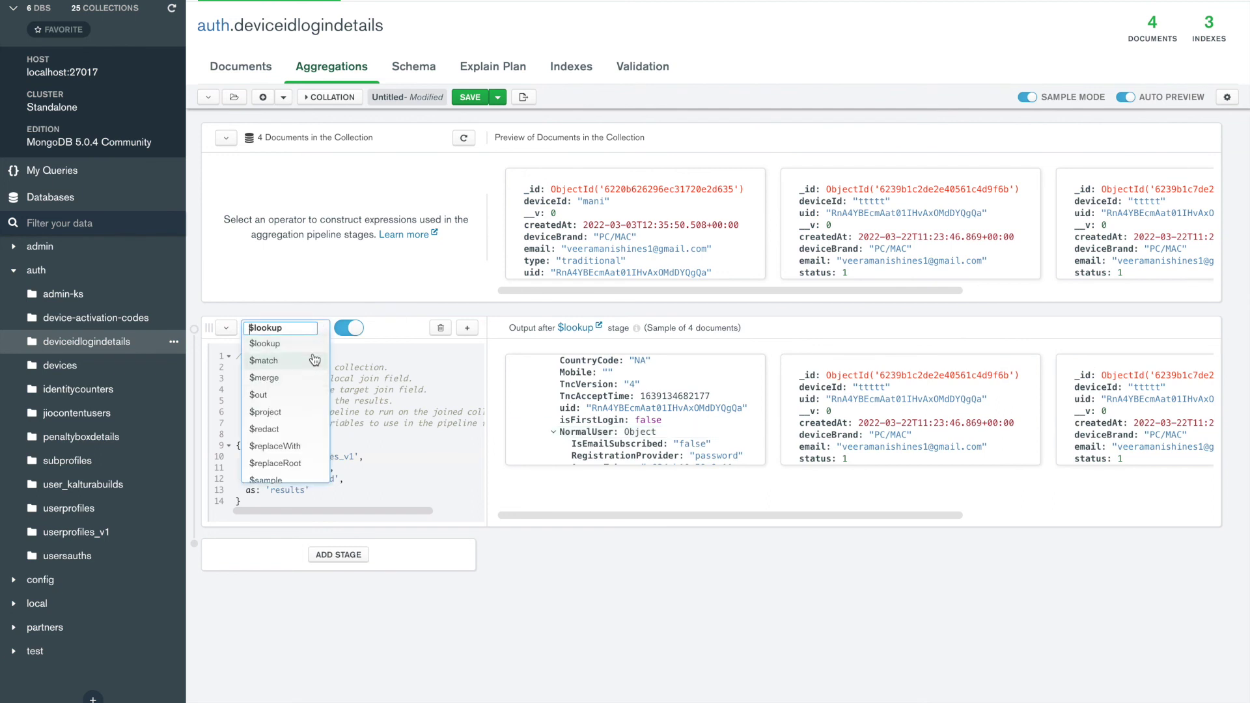